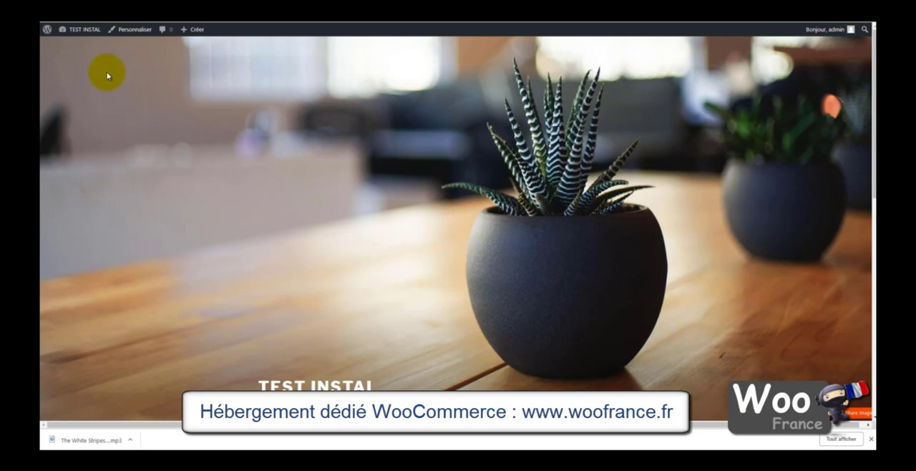
Step: Open the site's dashboard and go to the page for adding new extensions
mouse_move(85, 32)
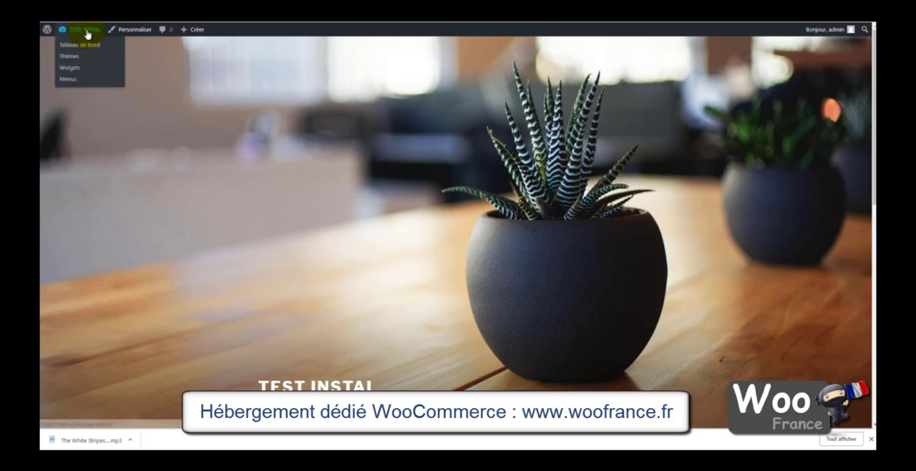
click(83, 46)
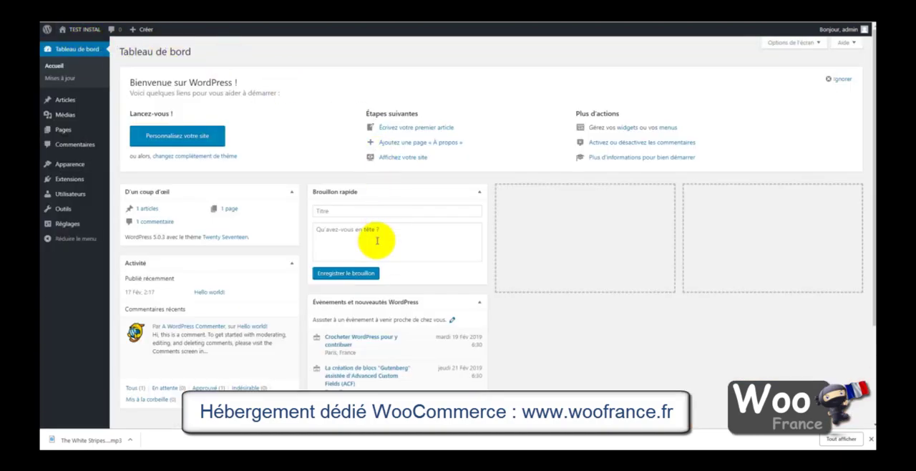
mouse_move(65, 182)
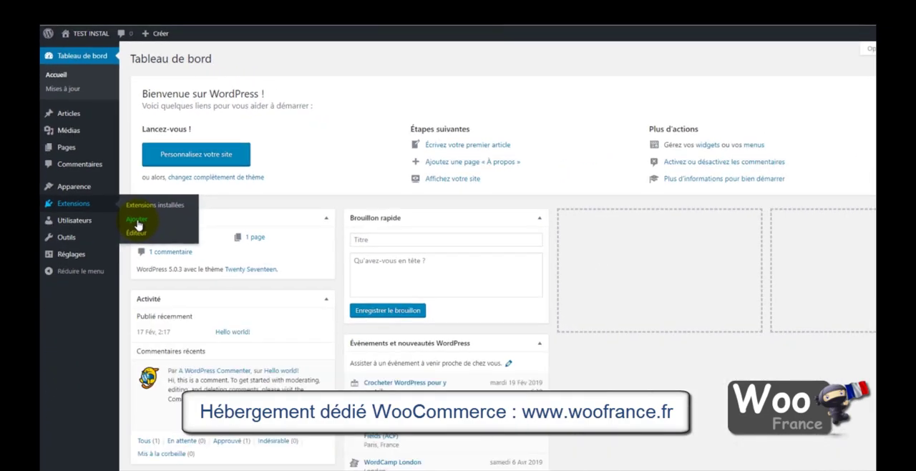
click(190, 340)
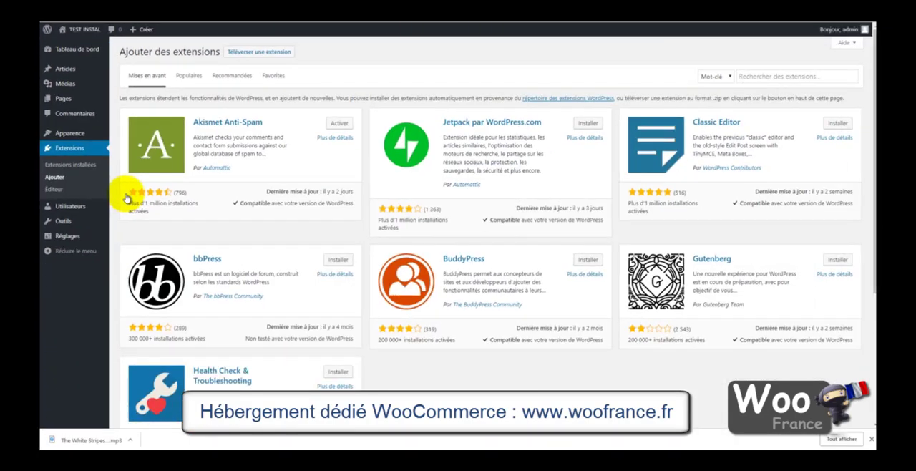
Step: Search the extensions for "Woocommerce" and install the WooCommerce extension by Automattic
click(749, 74)
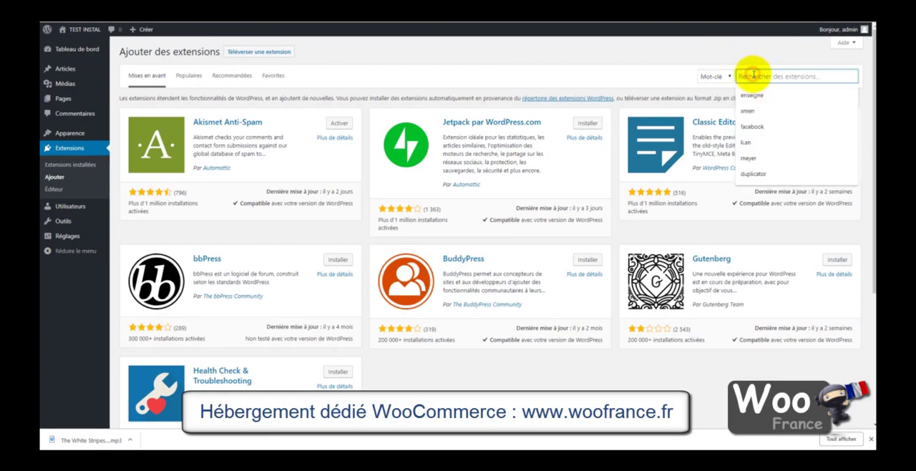
text(Wo)
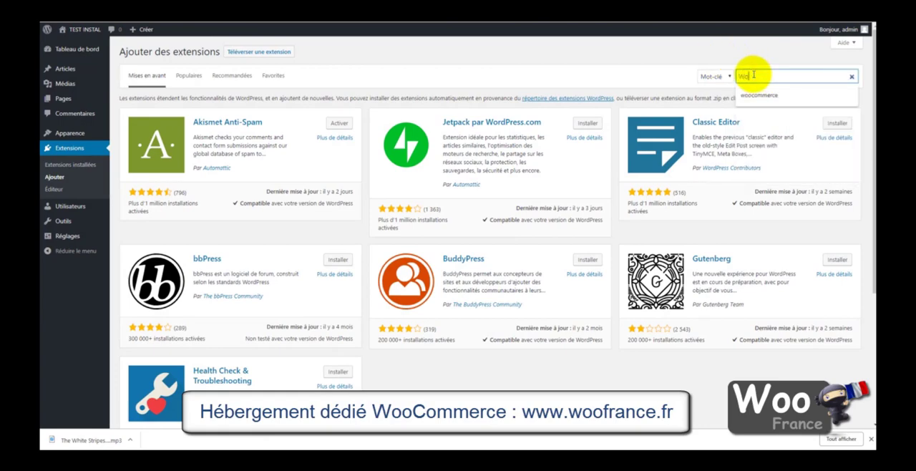
text(ocommerce)
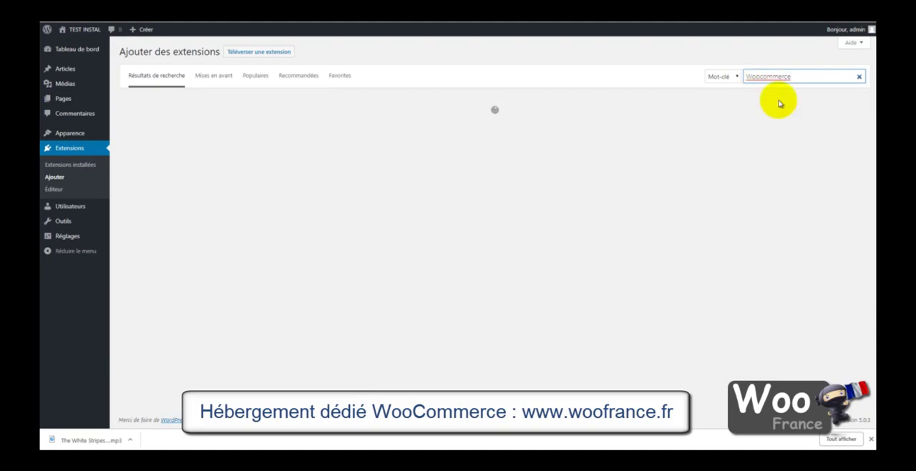
scroll(716, 325, down, 2)
scroll(716, 325, up, 3)
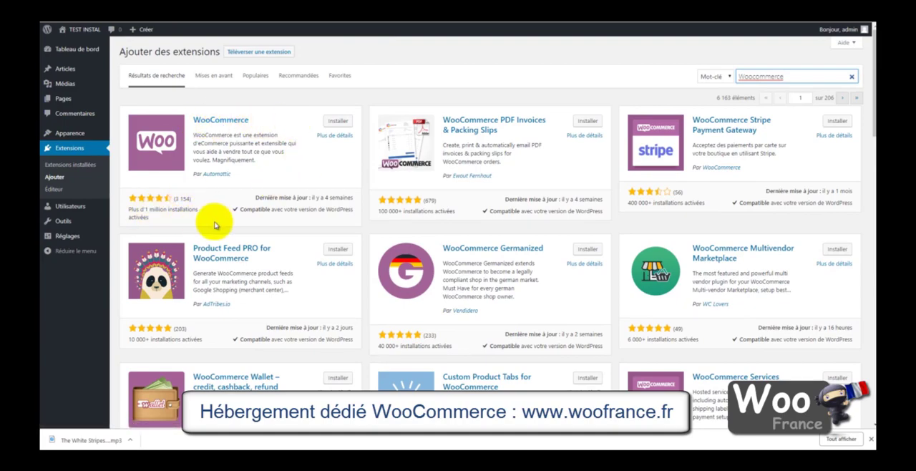
click(179, 198)
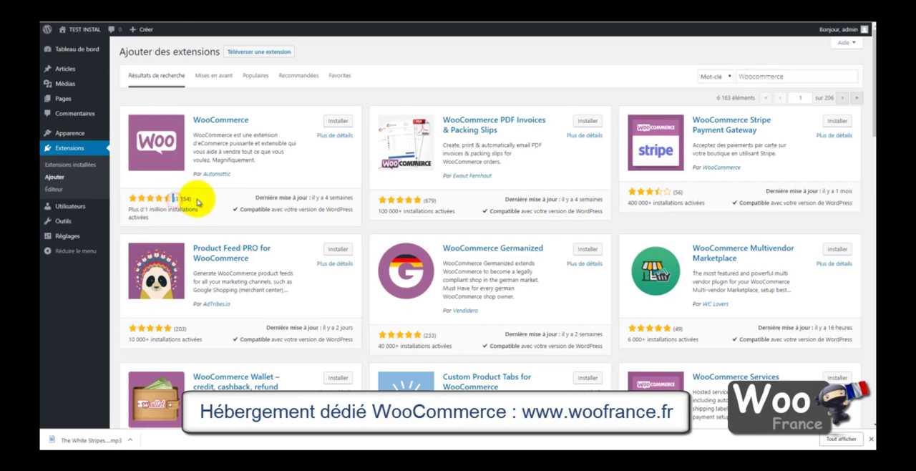
click(338, 122)
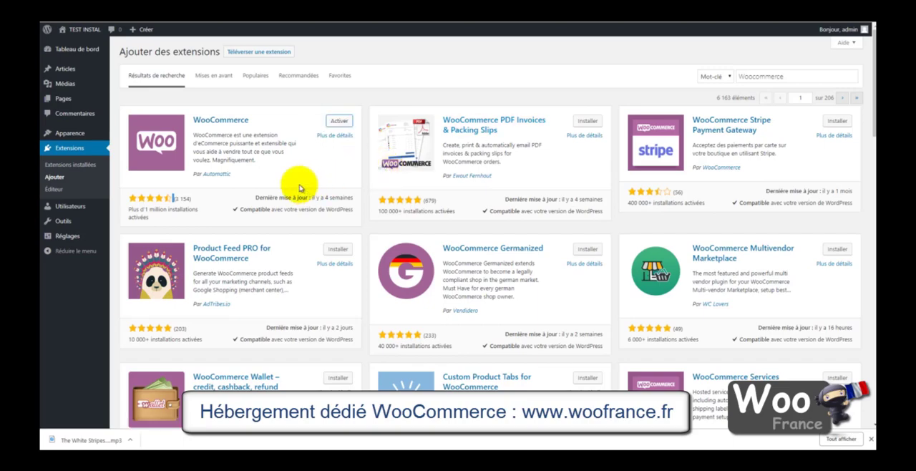
Step: Activate WooCommerce from the list of installed extensions
click(79, 165)
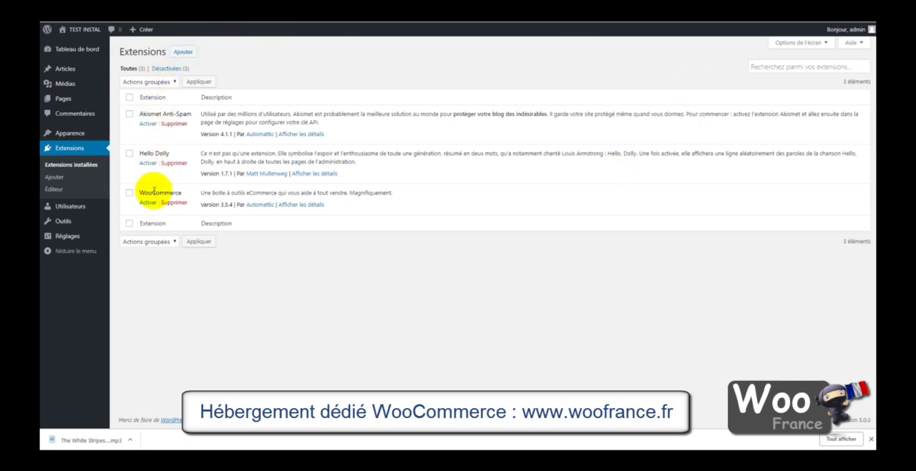
drag(139, 193, 187, 196)
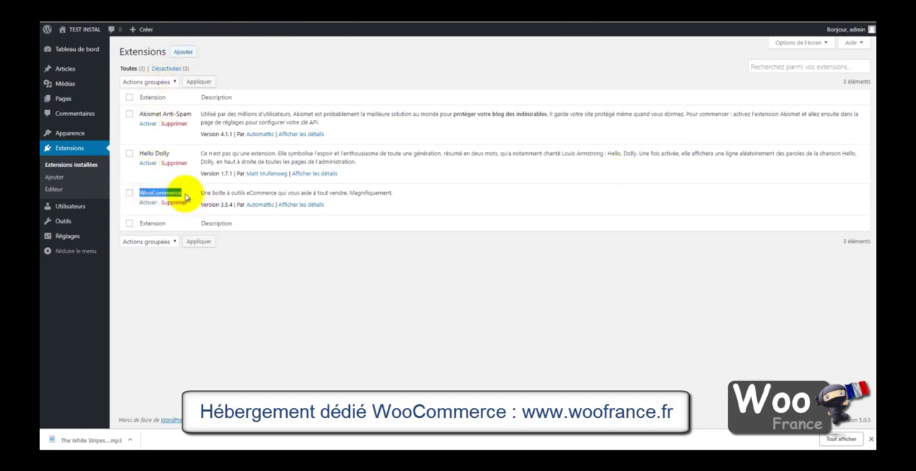
click(293, 277)
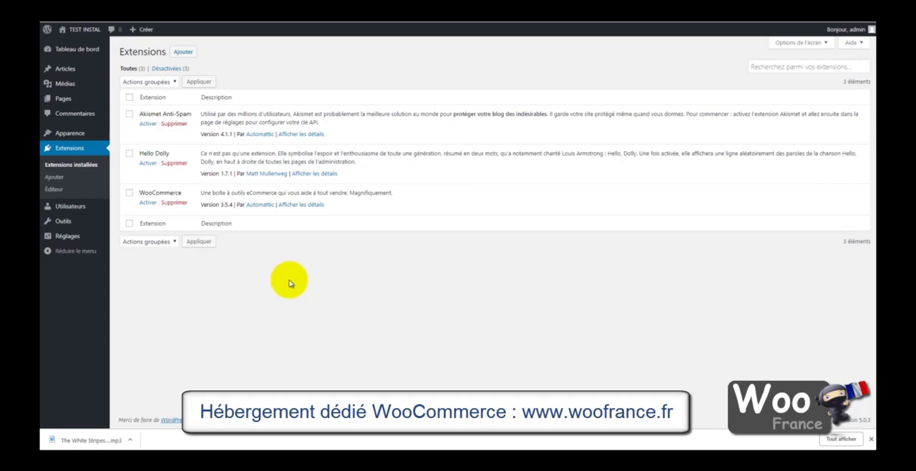
click(147, 203)
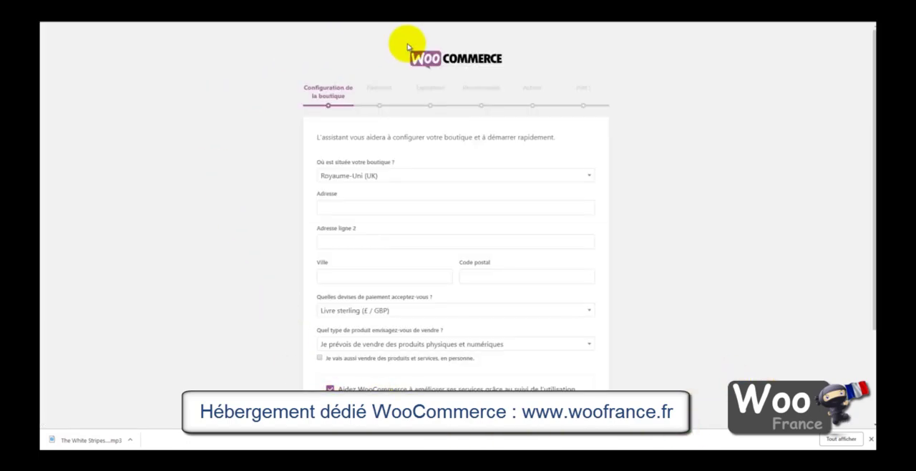
Step: Set the store's location to France in the WooCommerce setup wizard
scroll(627, 226, down, 3)
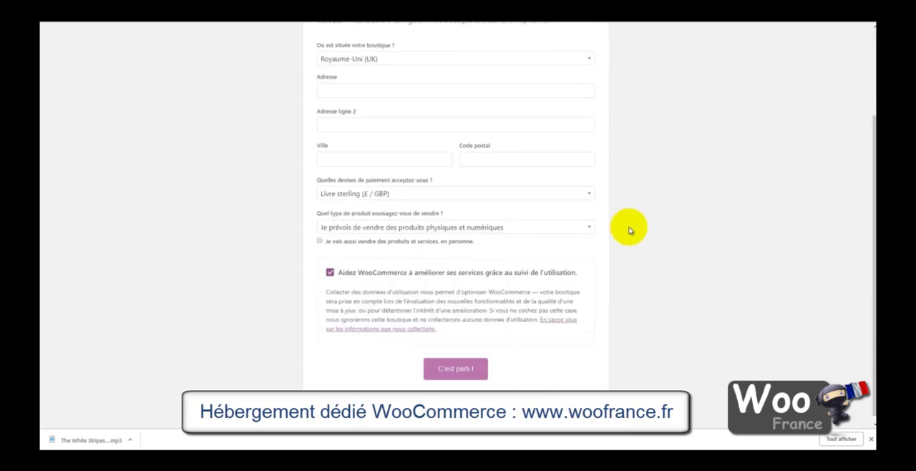
scroll(608, 267, up, 3)
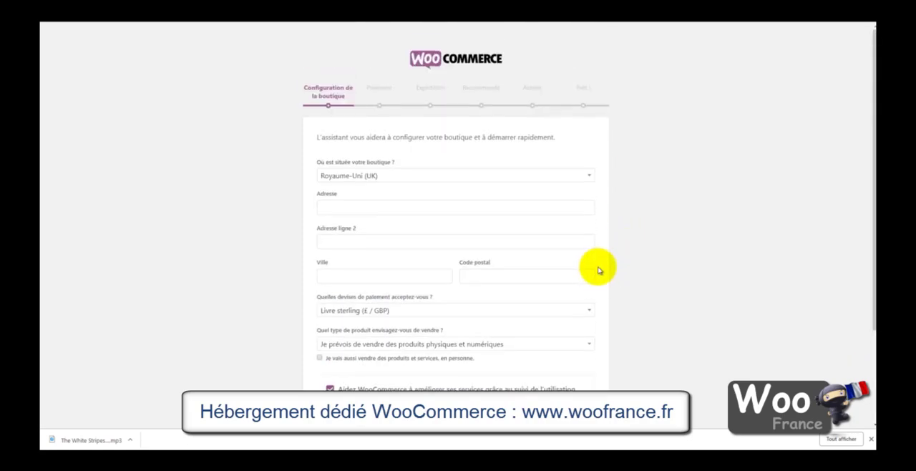
click(635, 203)
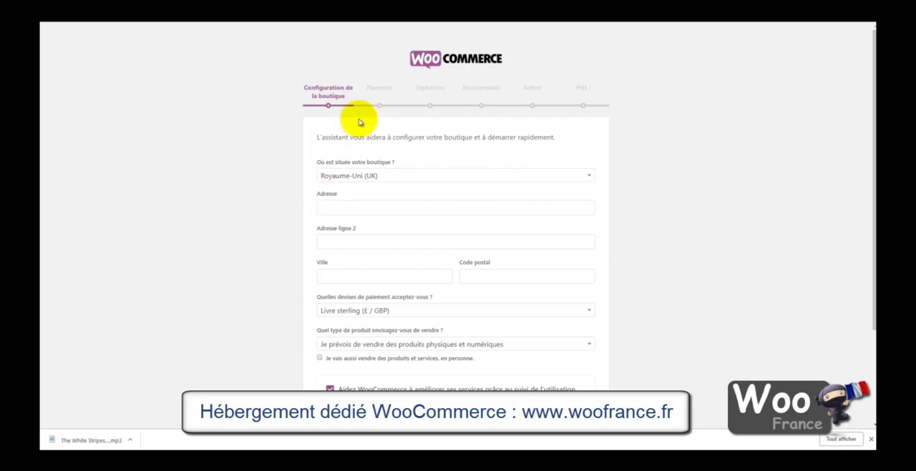
click(385, 180)
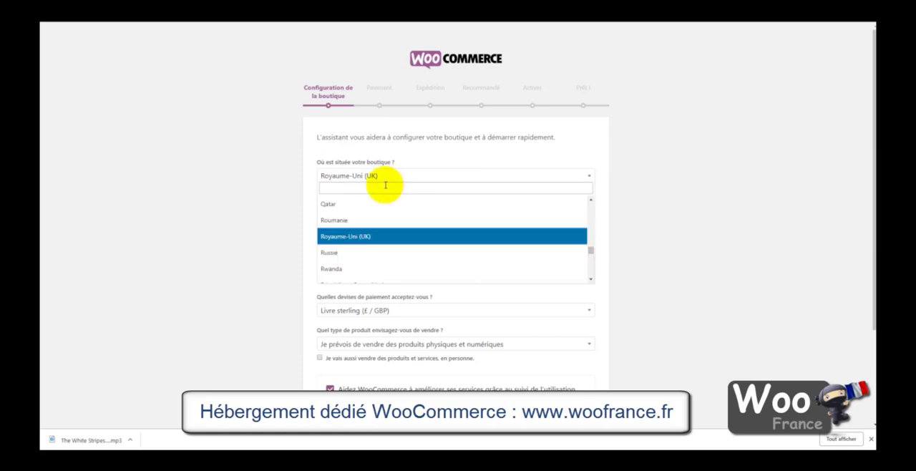
click(386, 188)
text(fran)
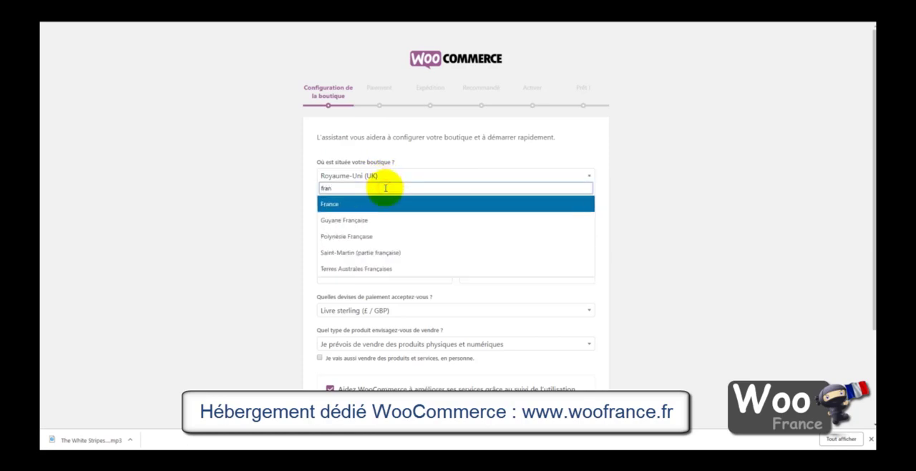
click(330, 204)
Step: Fill in the store's street address, city and postal code from a saved address
click(363, 208)
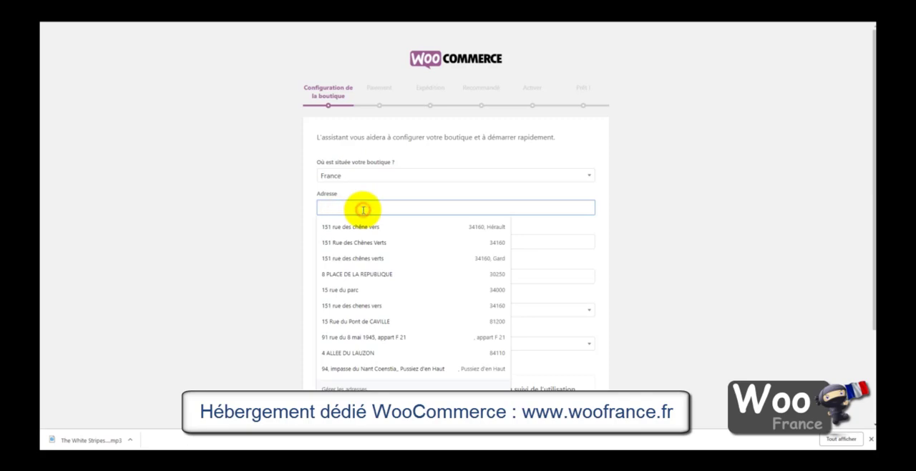
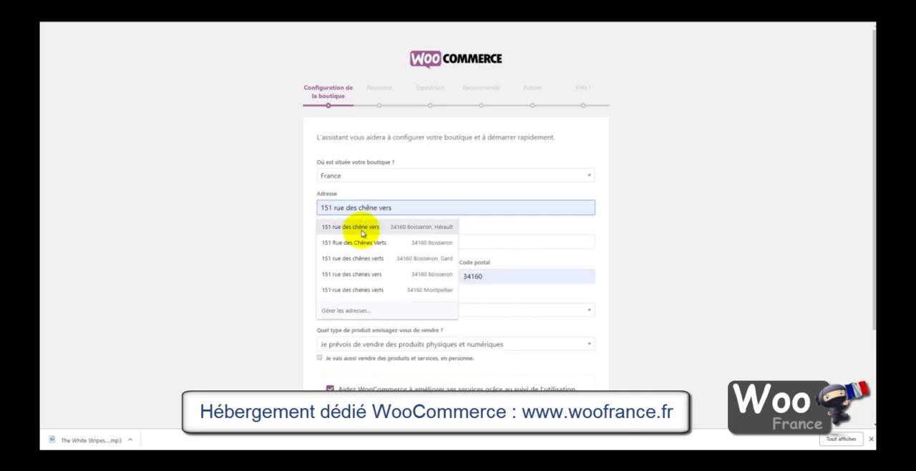
click(364, 229)
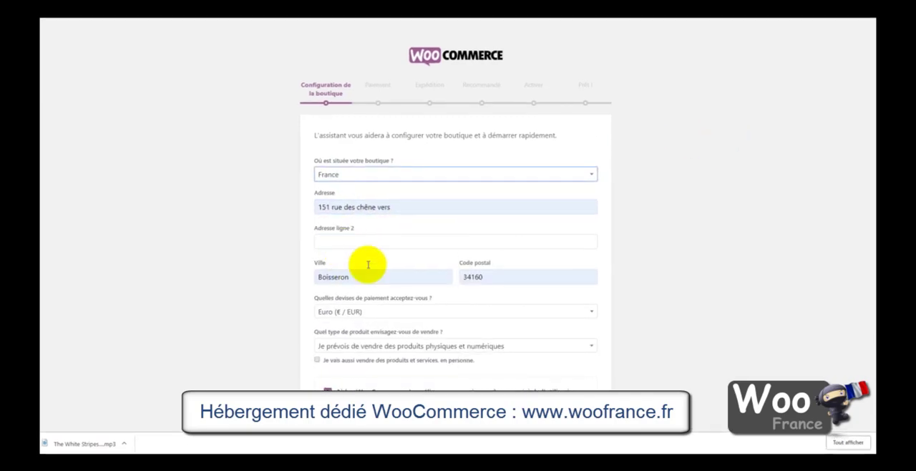
click(693, 303)
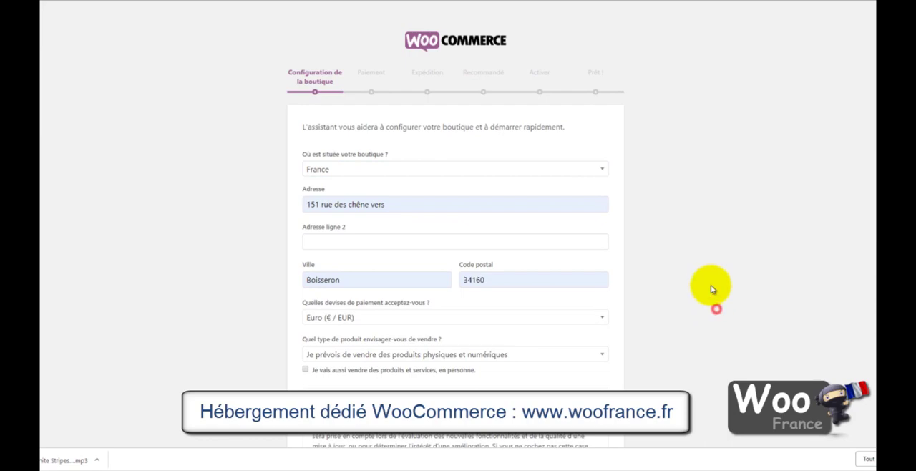
Step: Indicate that products and services will also be sold in person, and submit the store configuration
scroll(712, 289, down, 2)
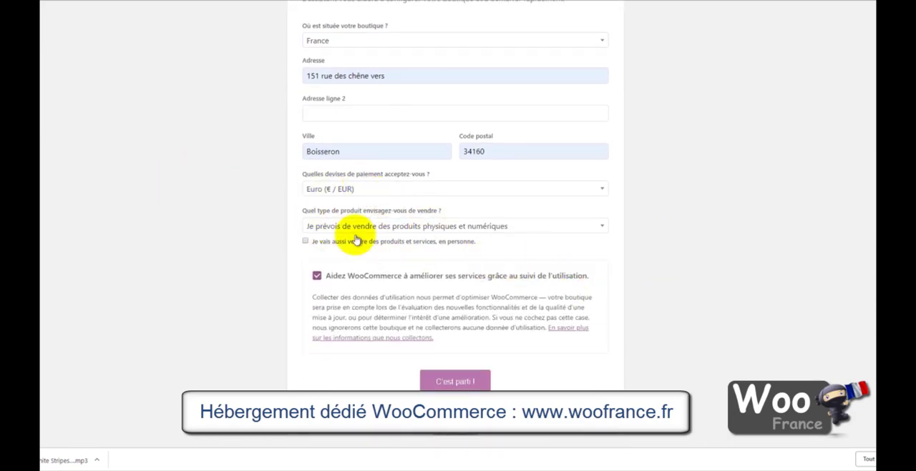
scroll(564, 240, down, 1)
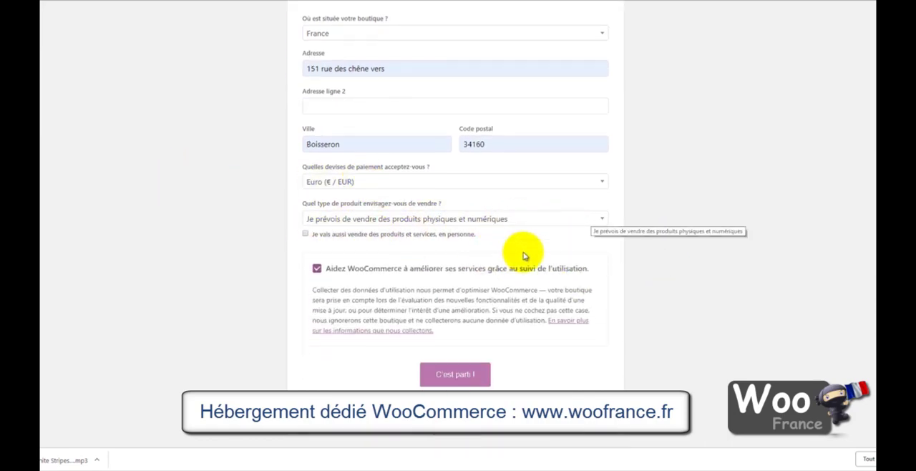
click(305, 234)
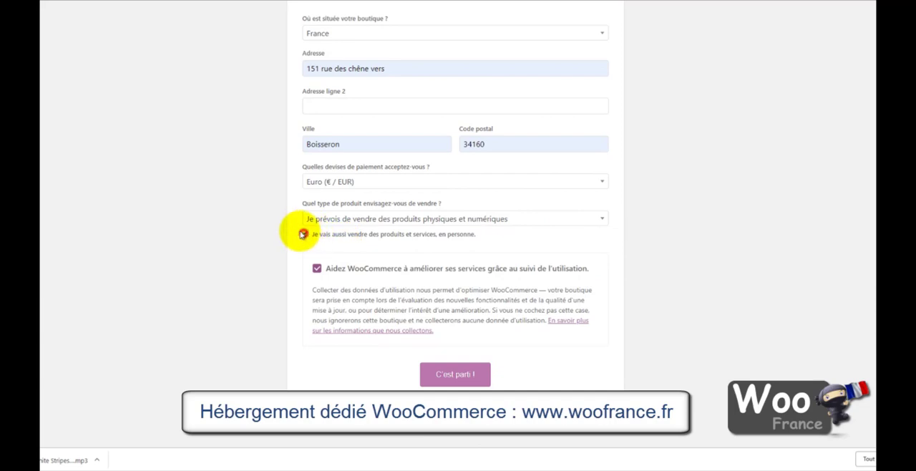
click(317, 268)
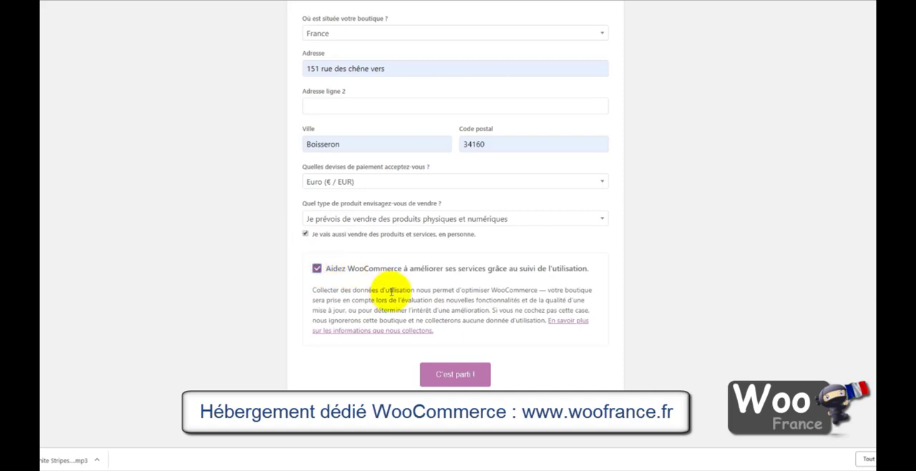
click(457, 375)
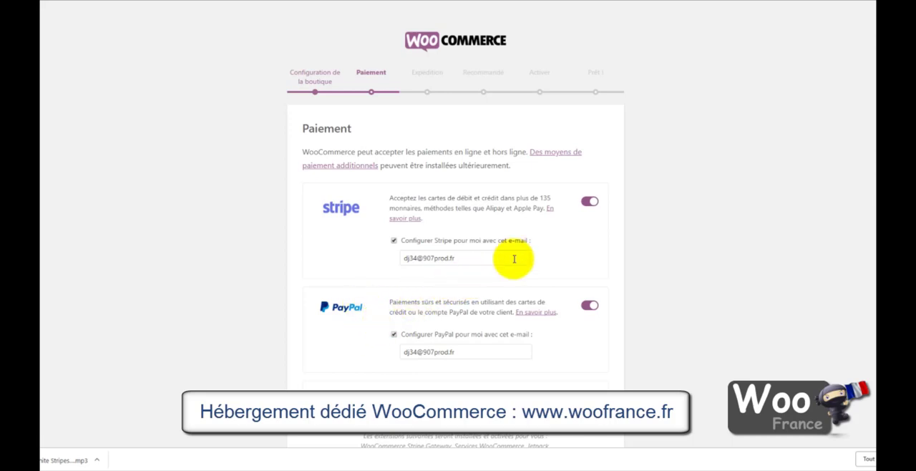
Step: Turn off the automatic e-mail-based setup for PayPal and Stripe, and continue to the shipping settings
scroll(586, 243, down, 1)
drag(476, 194, 381, 191)
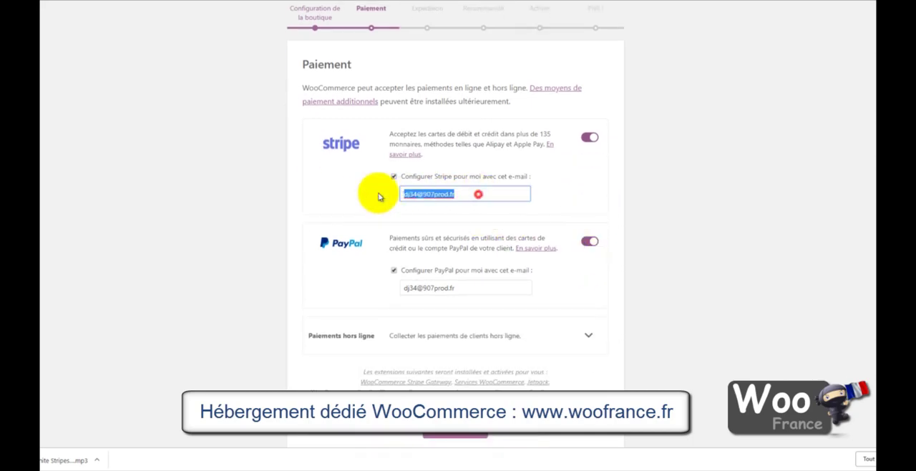
click(466, 289)
drag(466, 289, 390, 288)
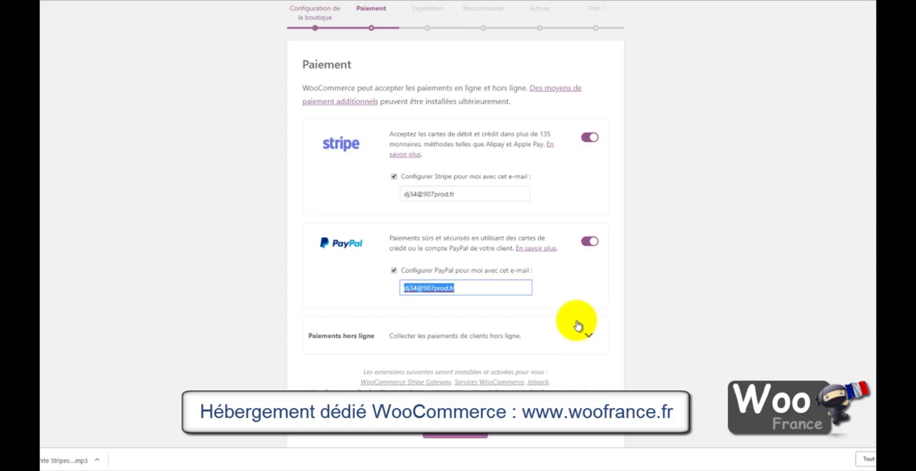
scroll(462, 310, down, 1)
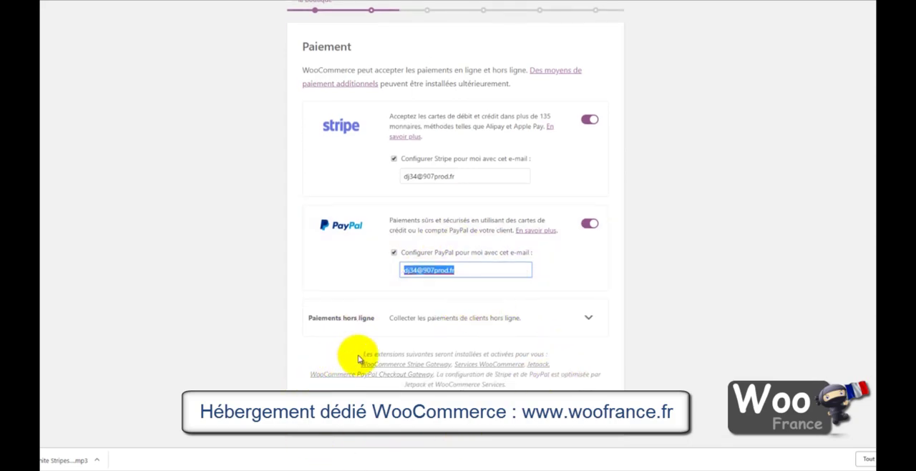
drag(363, 354, 550, 355)
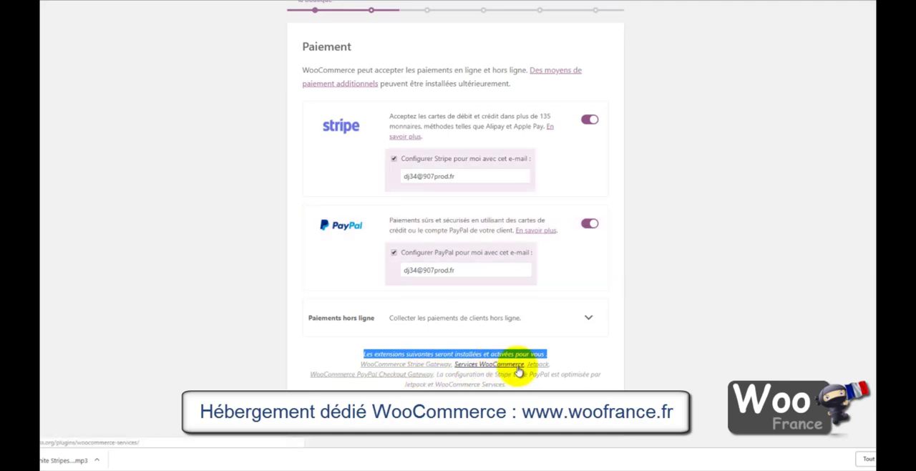
click(394, 252)
click(394, 158)
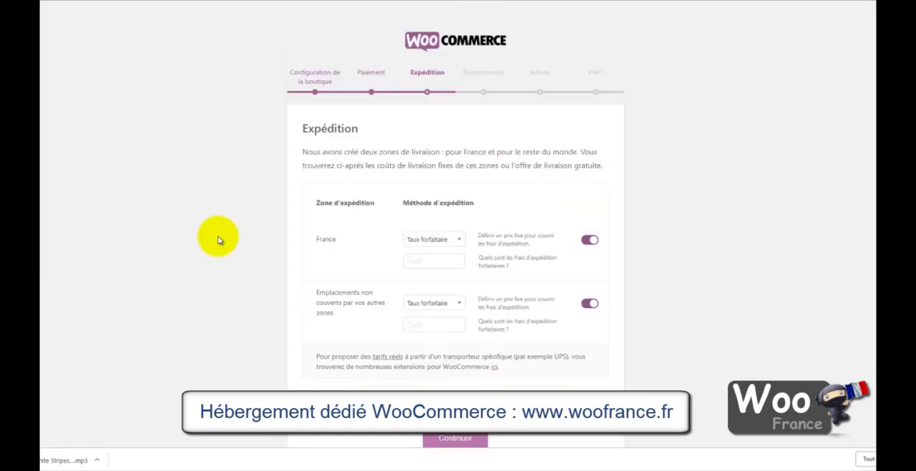
Step: Set the flat-rate shipping cost for the France zone to 15
scroll(220, 239, down, 1)
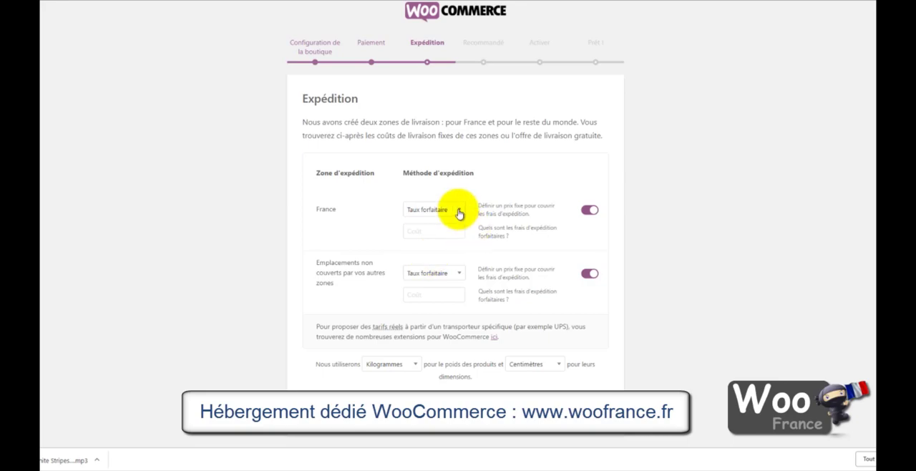
click(450, 231)
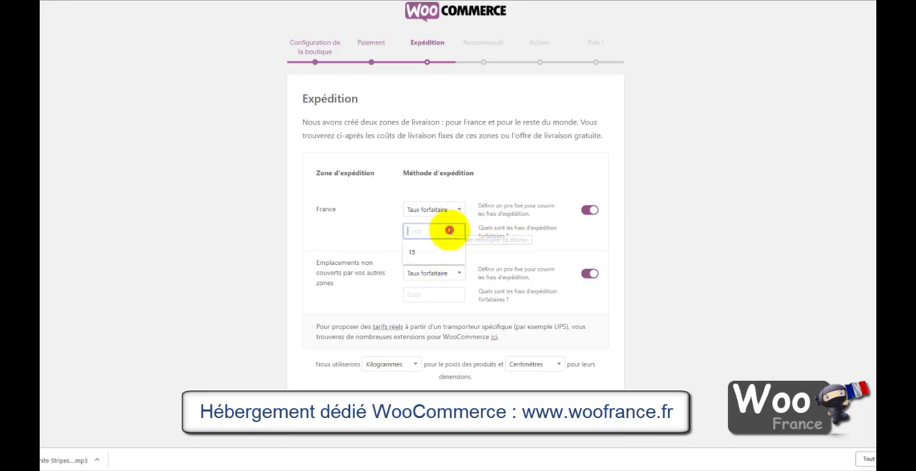
text(15)
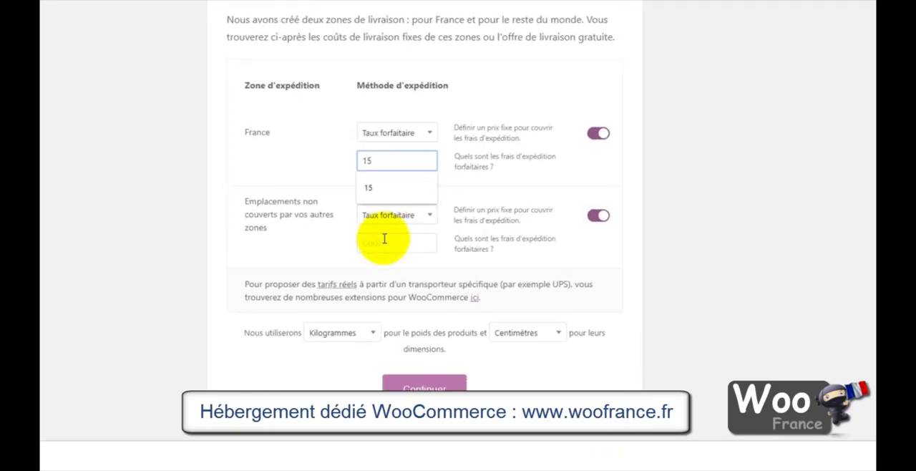
Step: Set the flat-rate shipping cost for locations not covered by other zones to 30 and continue to the recommended options
click(430, 297)
text(30)
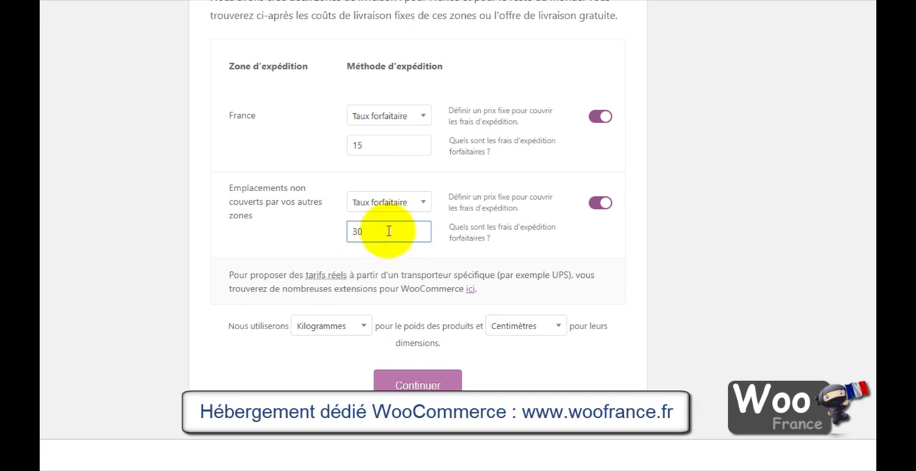
click(418, 116)
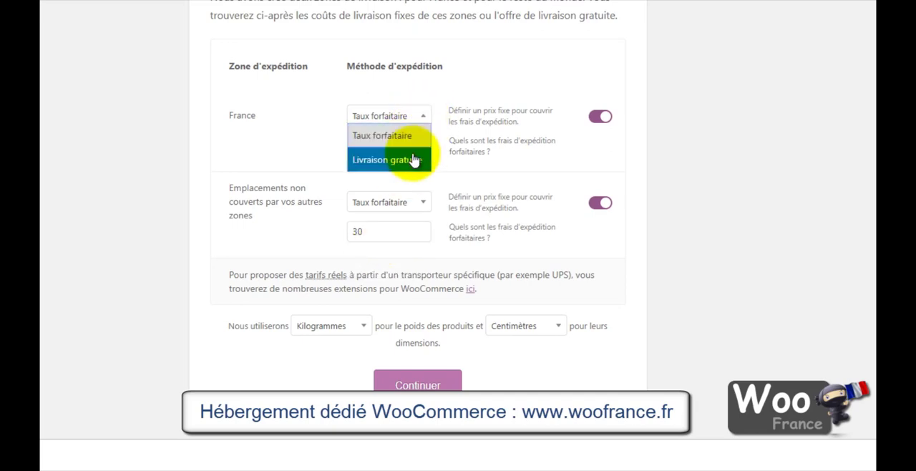
click(128, 172)
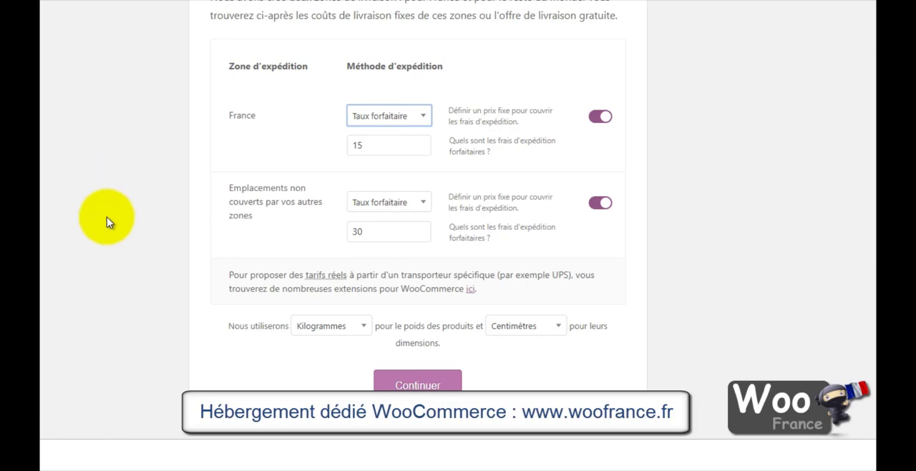
click(92, 317)
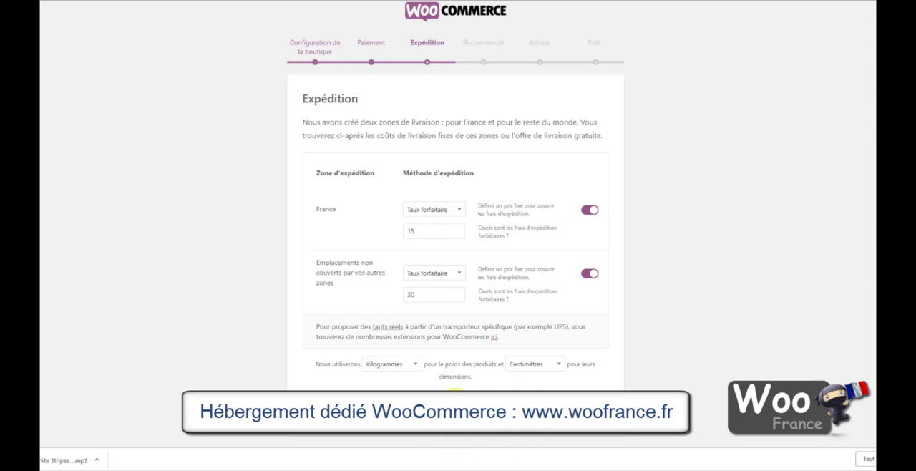
click(456, 398)
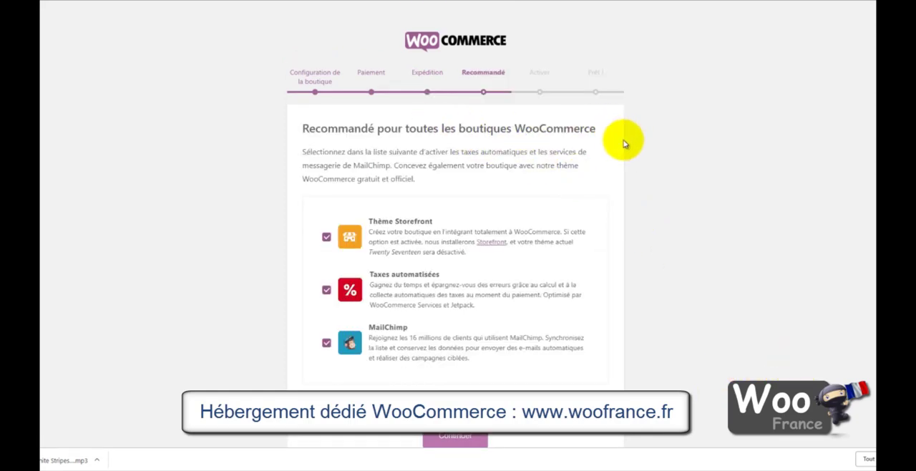
Step: Deselect the Storefront theme, automated taxes and MailChimp among the recommended options, and continue to the activation stage
scroll(597, 154, down, 1)
scroll(596, 159, up, 1)
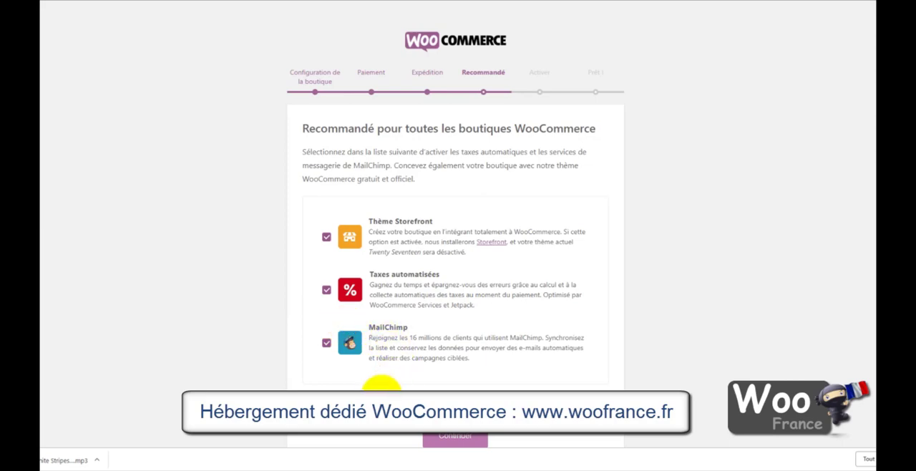
scroll(382, 387, down, 1)
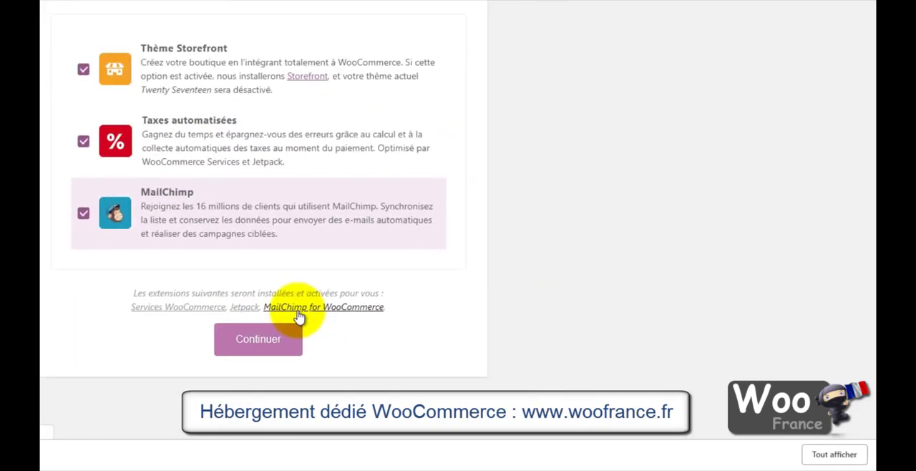
click(83, 69)
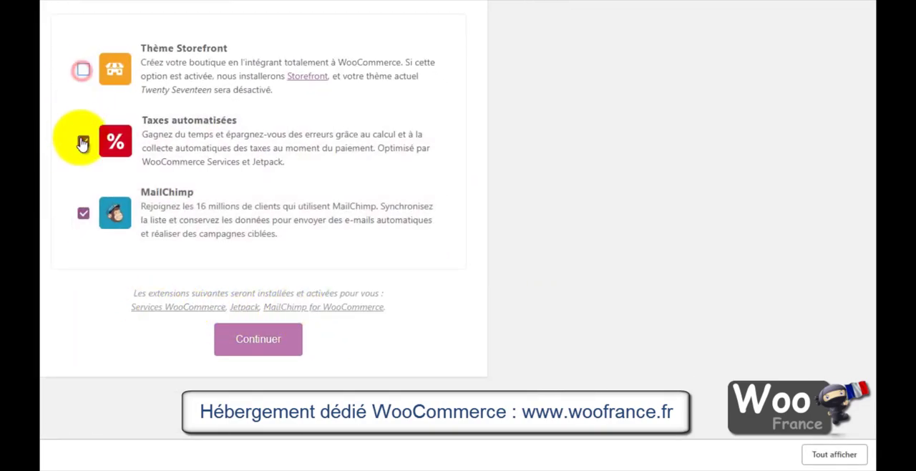
click(83, 141)
click(82, 212)
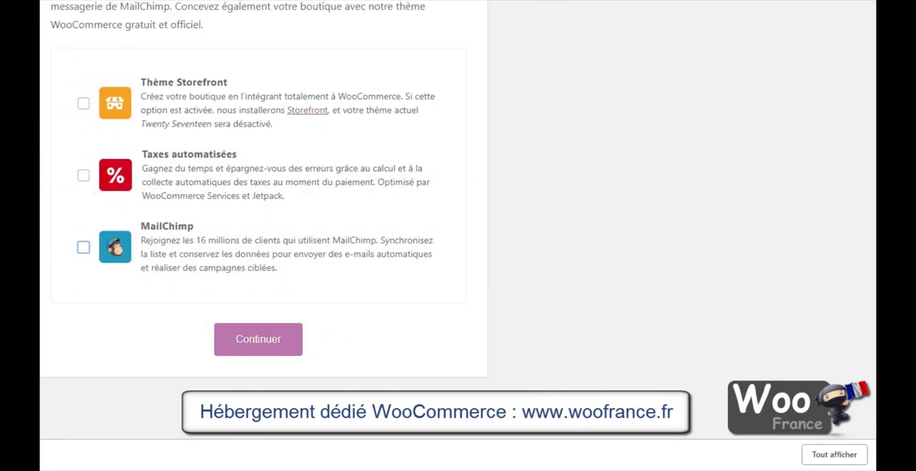
click(255, 341)
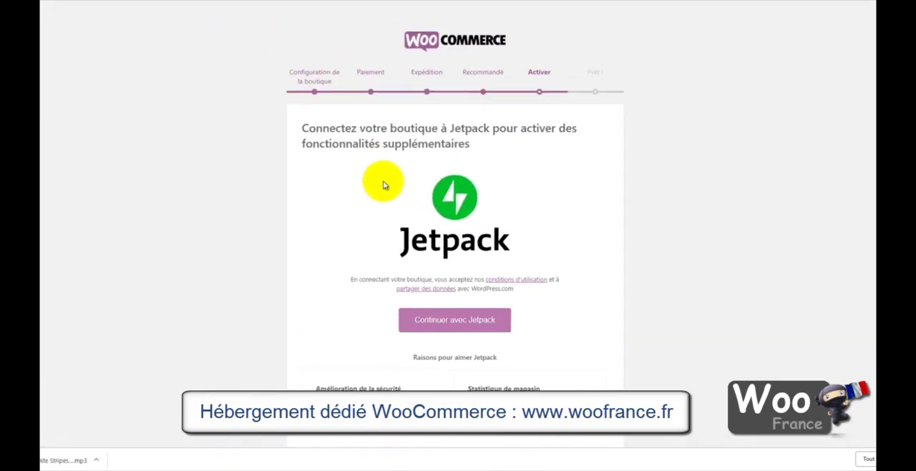
Step: Skip connecting the store to Jetpack and proceed to the final stage of the setup wizard
scroll(387, 229, down, 2)
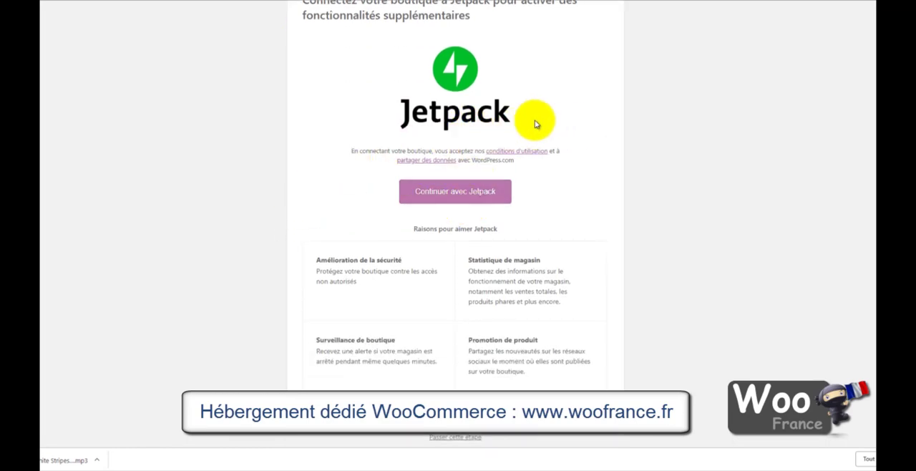
drag(536, 123, 379, 118)
click(634, 143)
scroll(315, 251, down, 1)
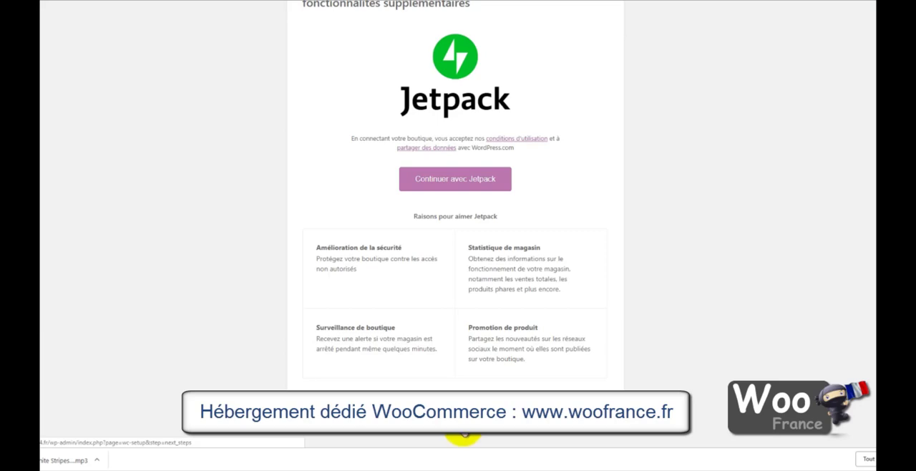
click(464, 433)
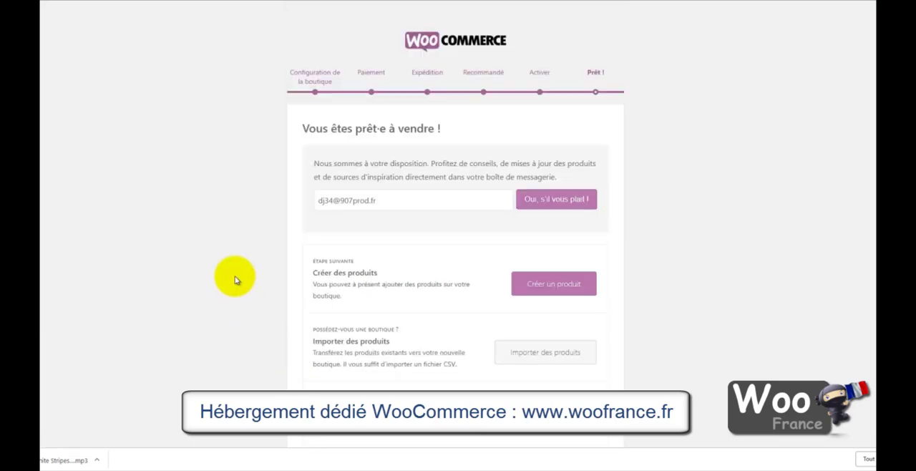
Step: Leave the completed setup wizard for the WordPress dashboard without subscribing to the e-mail tips
scroll(262, 244, down, 1)
scroll(262, 244, down, 1)
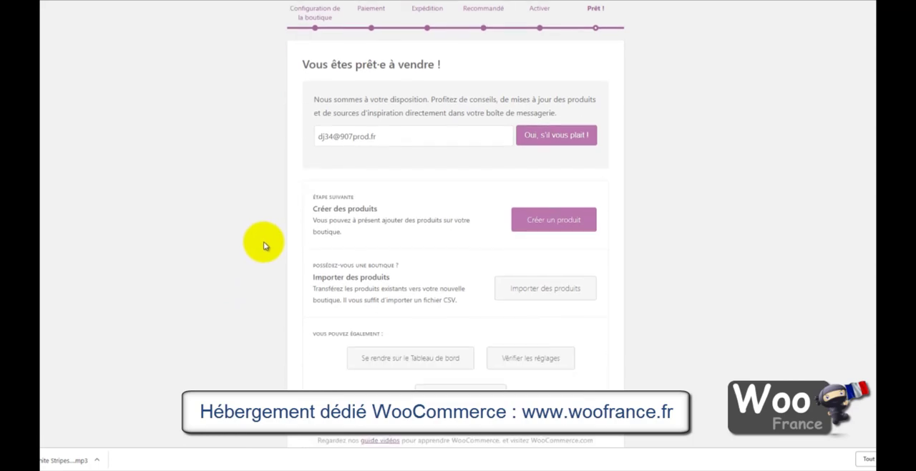
click(401, 137)
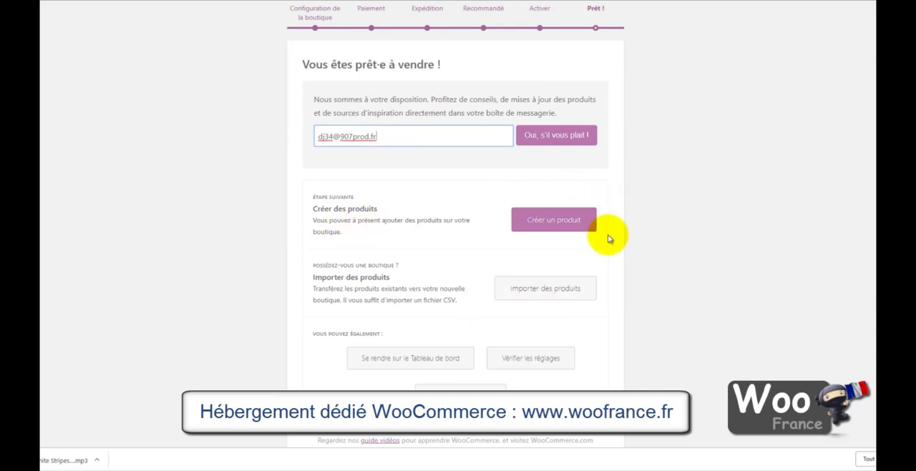
scroll(670, 336, down, 1)
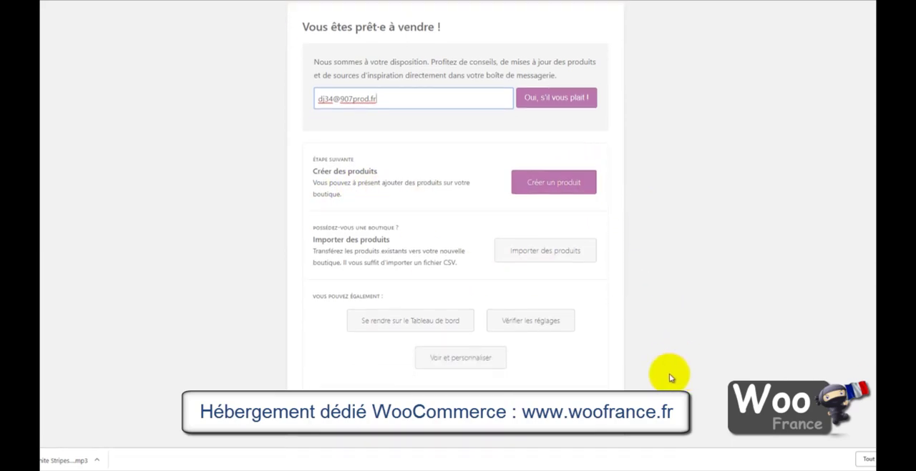
click(420, 323)
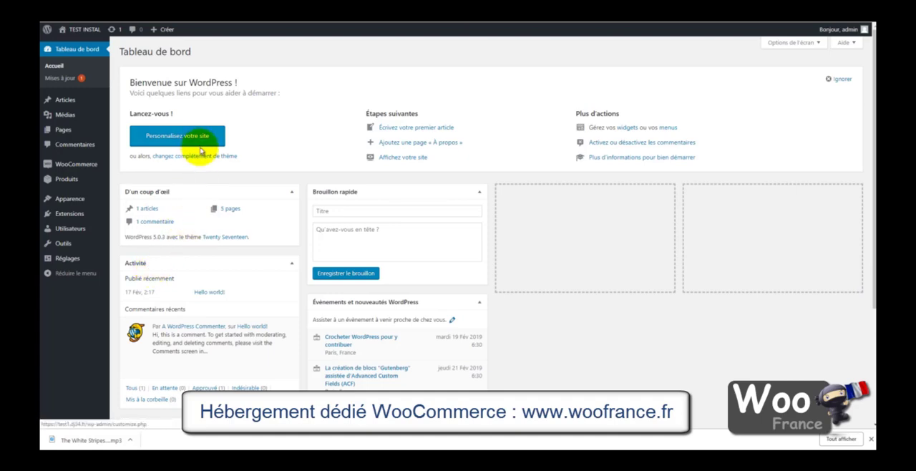
mouse_move(76, 171)
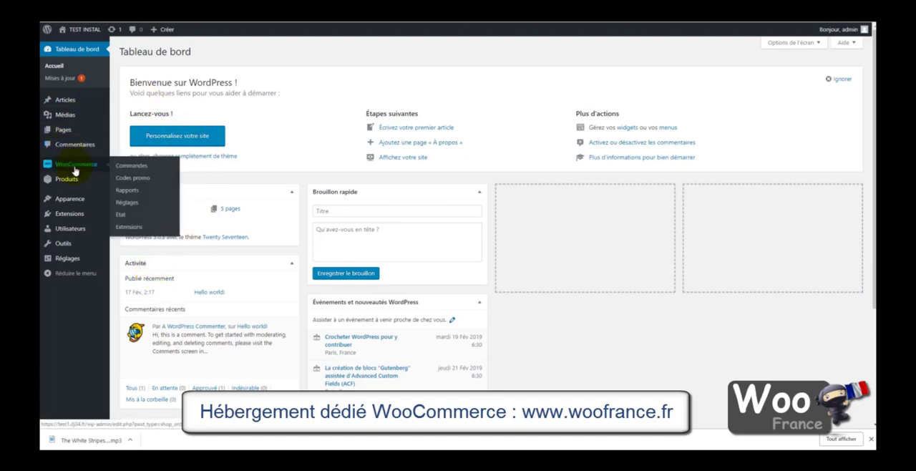
mouse_move(66, 187)
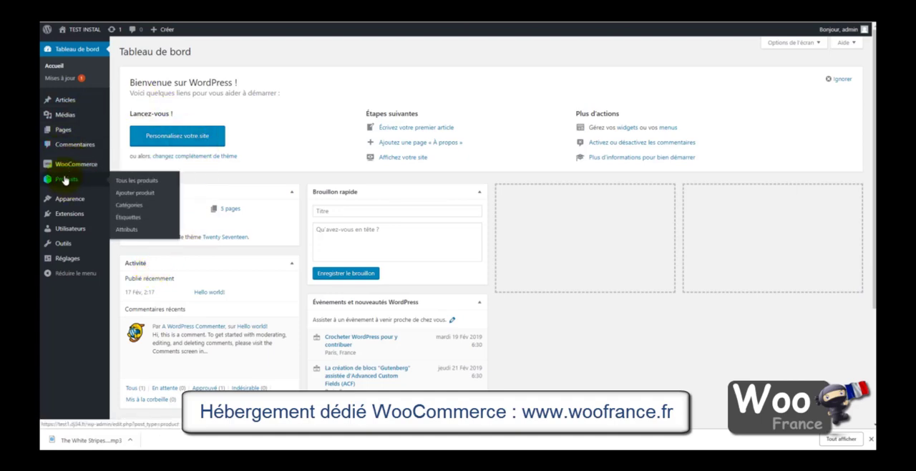